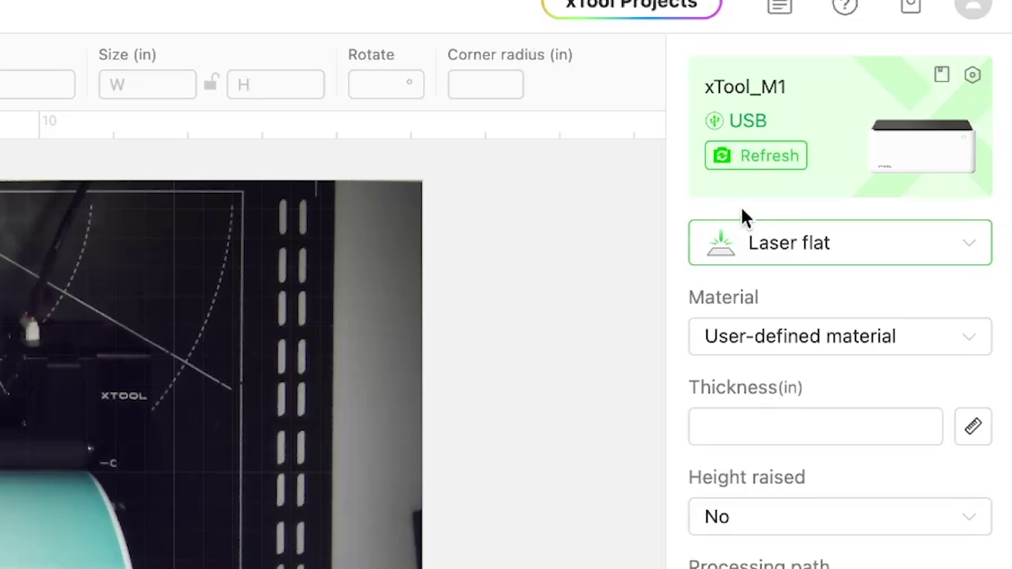
Refresh the xTool M1 connection and change the processing mode from Laser flat to Laser cylindrical
{"action": "left_click", "coordinate": [769, 164]}
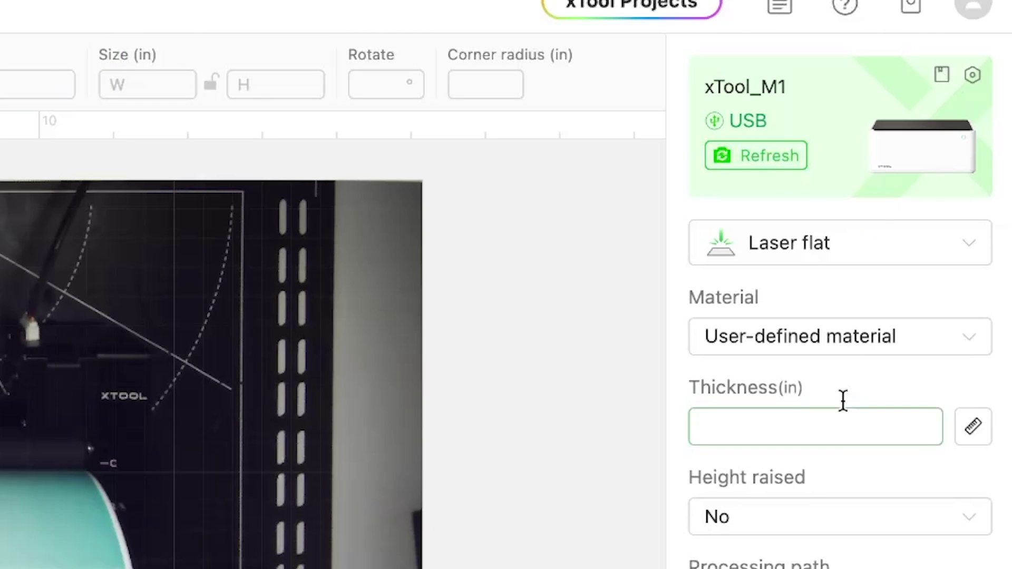
{"action": "left_click", "coordinate": [856, 264]}
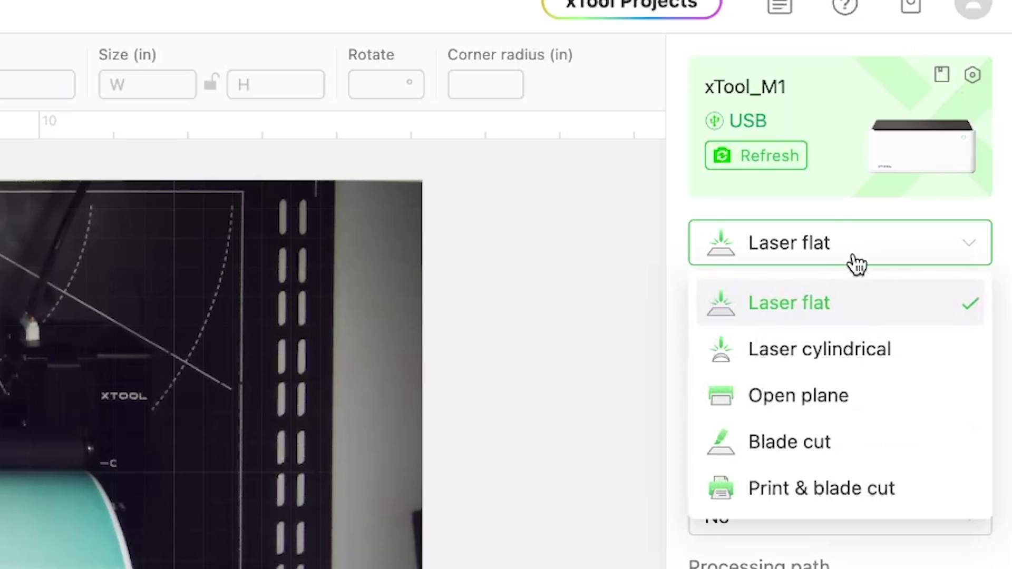
{"action": "left_click", "coordinate": [876, 364]}
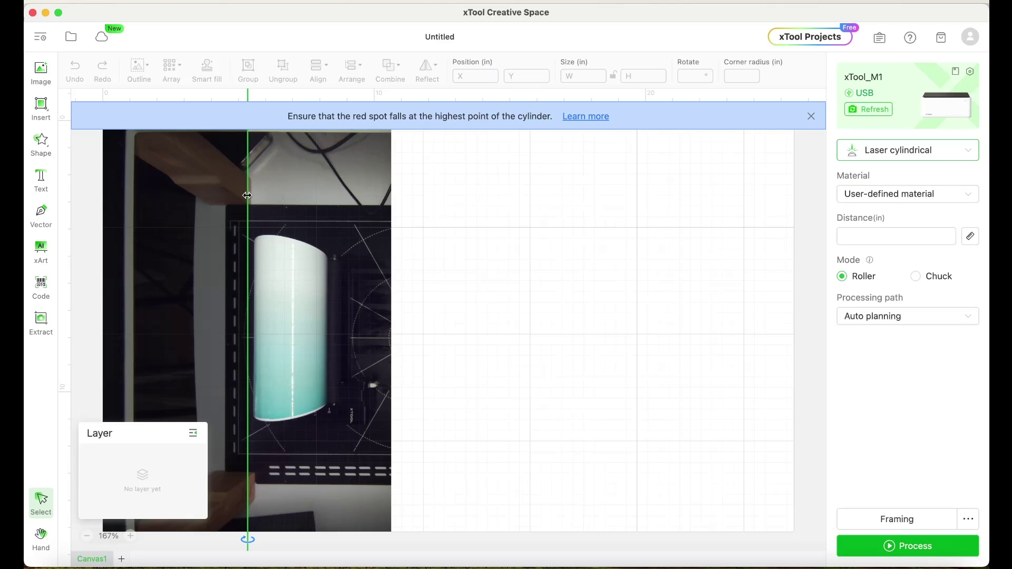
Nudge the green guide line slightly right, then browse the Plant shapes without adding any
{"action": "left_click_drag", "start_coordinate": [248, 196], "coordinate": [253, 196]}
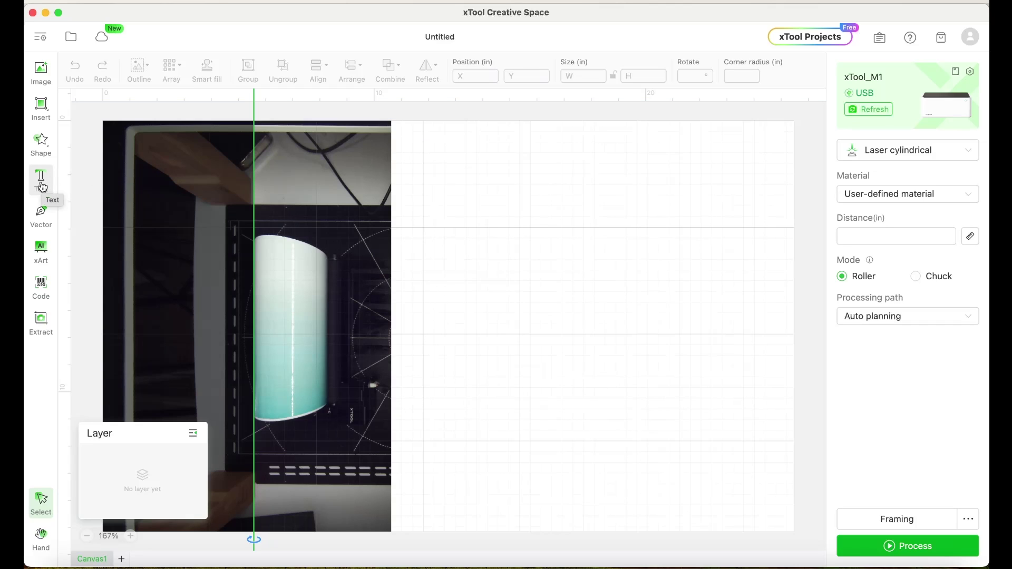
{"action": "left_click", "coordinate": [41, 141]}
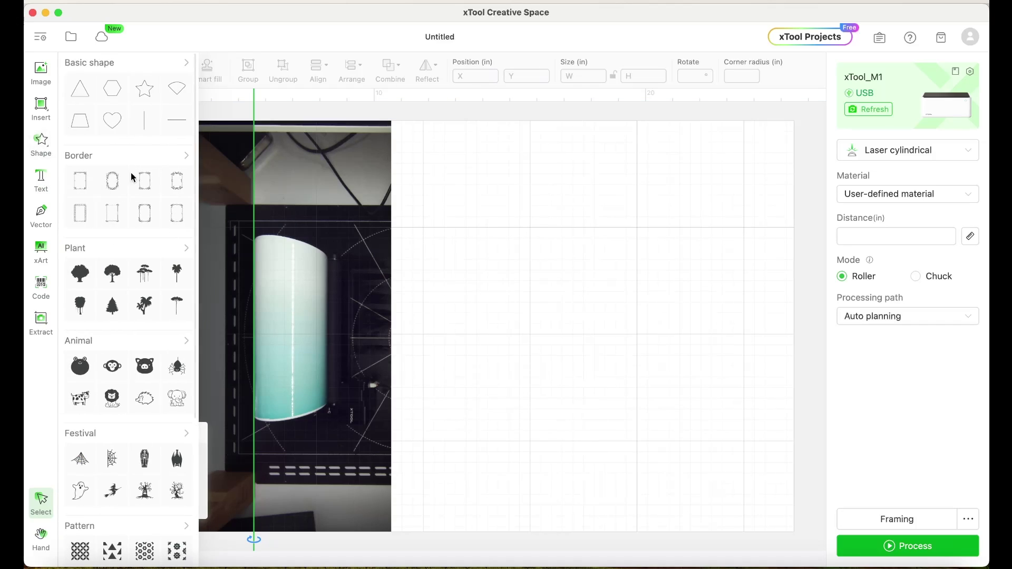
{"action": "left_click", "coordinate": [181, 248]}
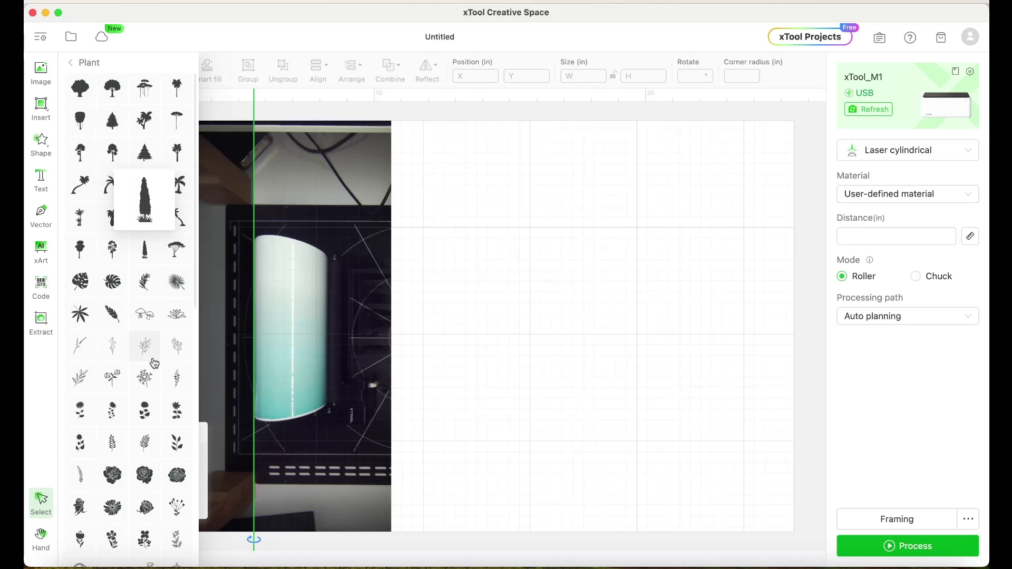
{"action": "scroll", "coordinate": [145, 464], "scroll_direction": "down", "scroll_amount": 5}
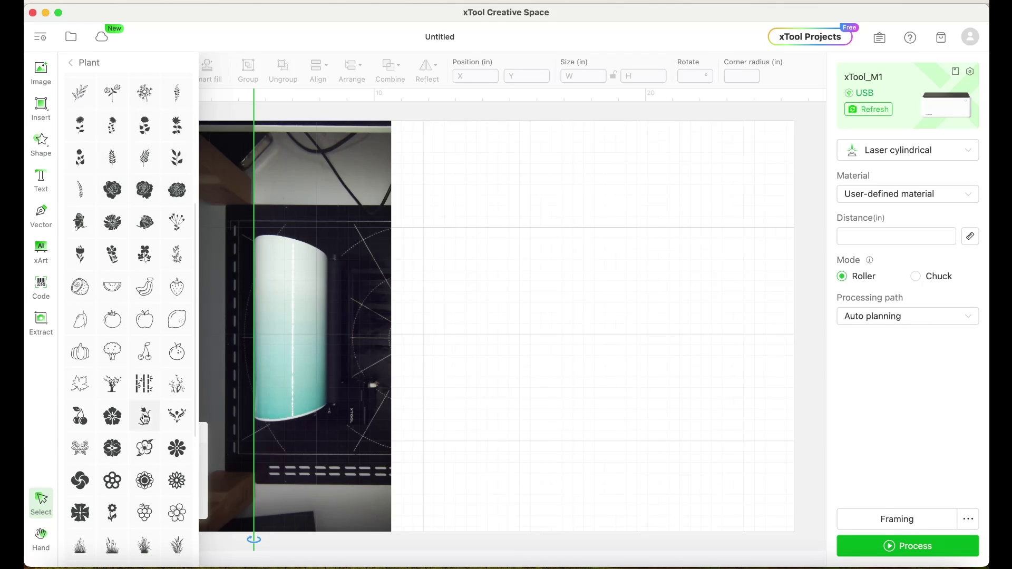
{"action": "scroll", "coordinate": [152, 468], "scroll_direction": "up", "scroll_amount": 4}
{"action": "scroll", "coordinate": [152, 469], "scroll_direction": "down", "scroll_amount": 10}
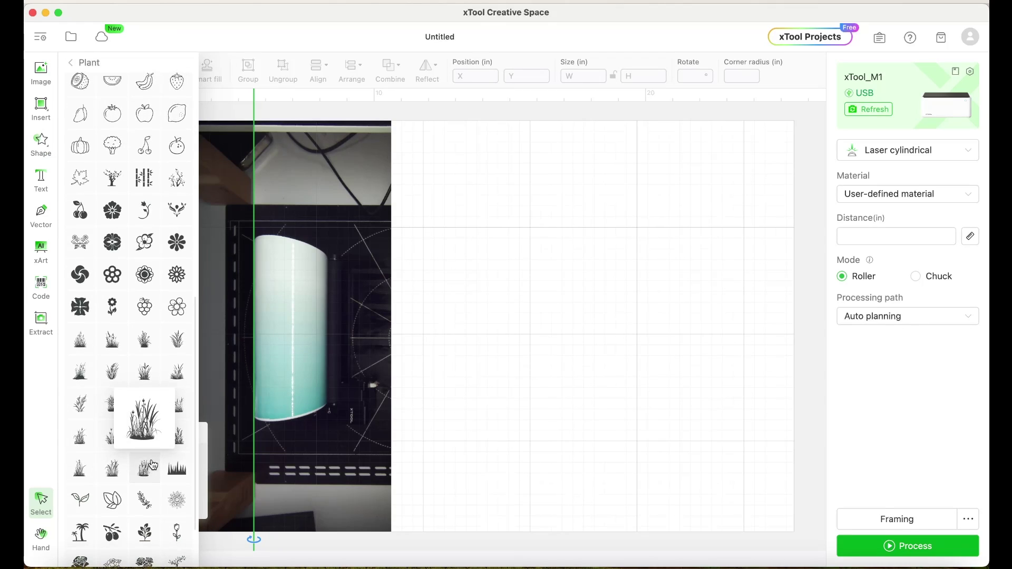
{"action": "left_click", "coordinate": [489, 213]}
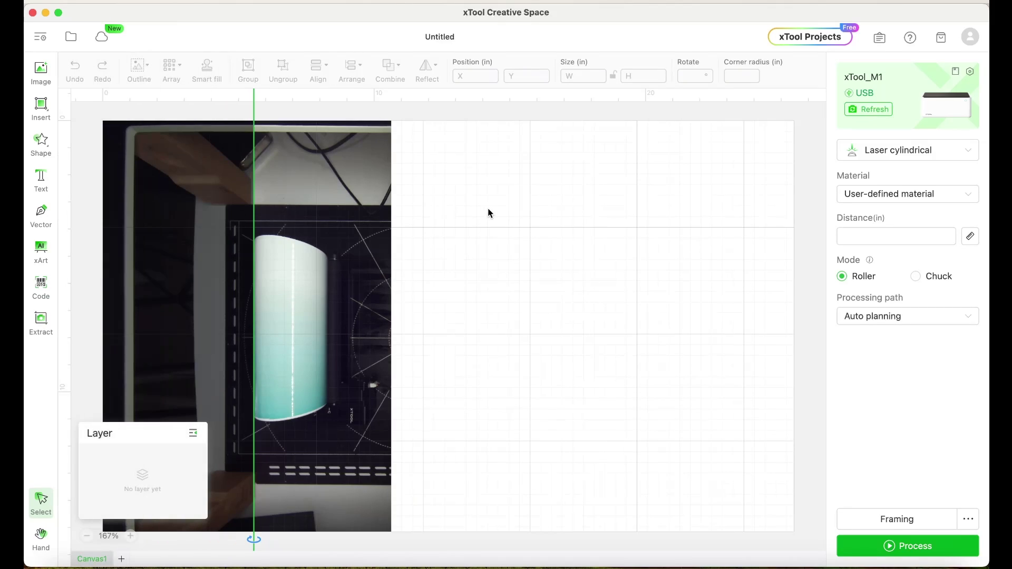
Import for engraving (1).svg onto the canvas
{"action": "left_click", "coordinate": [43, 74]}
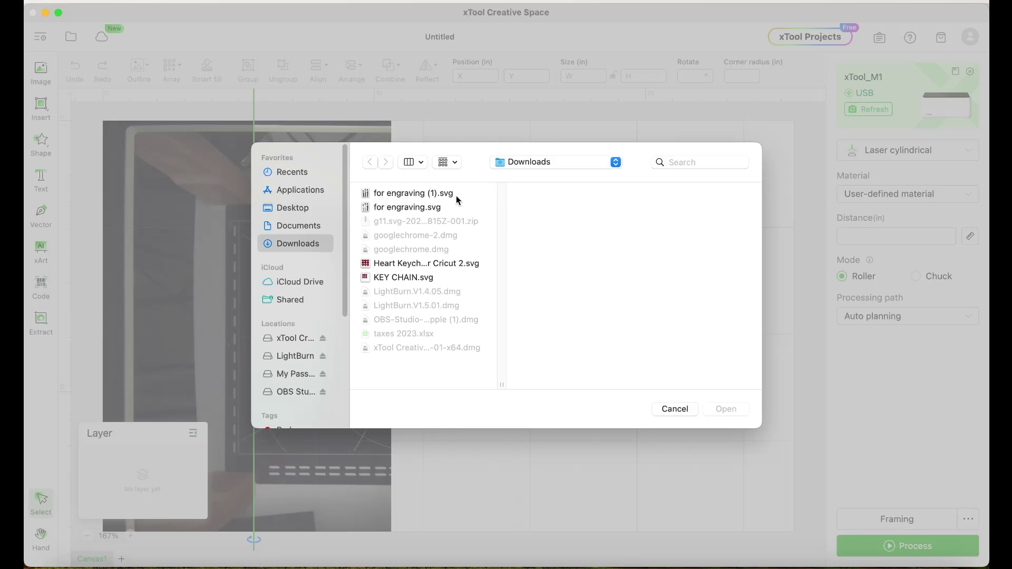
{"action": "left_click", "coordinate": [435, 194]}
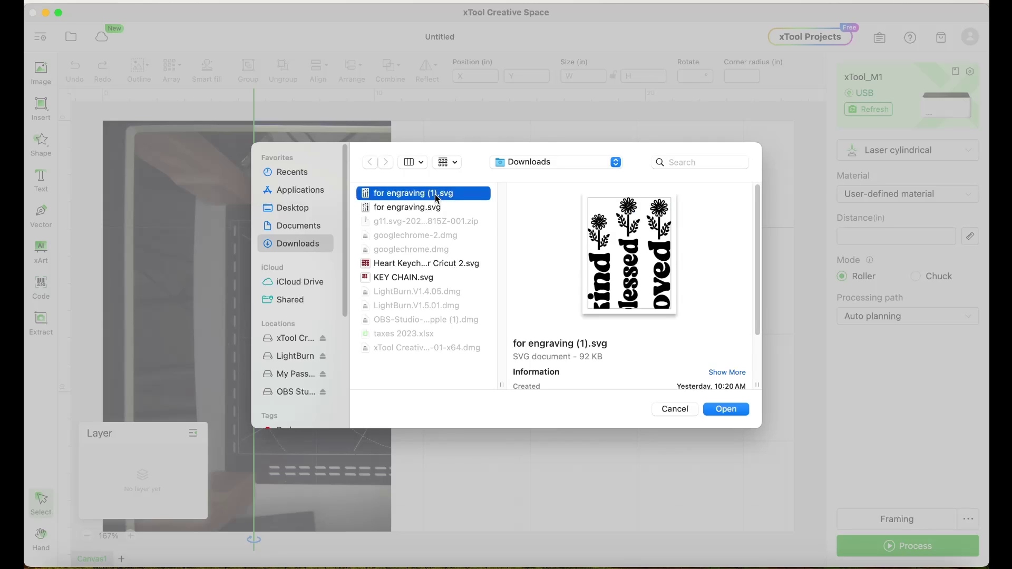
{"action": "left_click", "coordinate": [732, 409]}
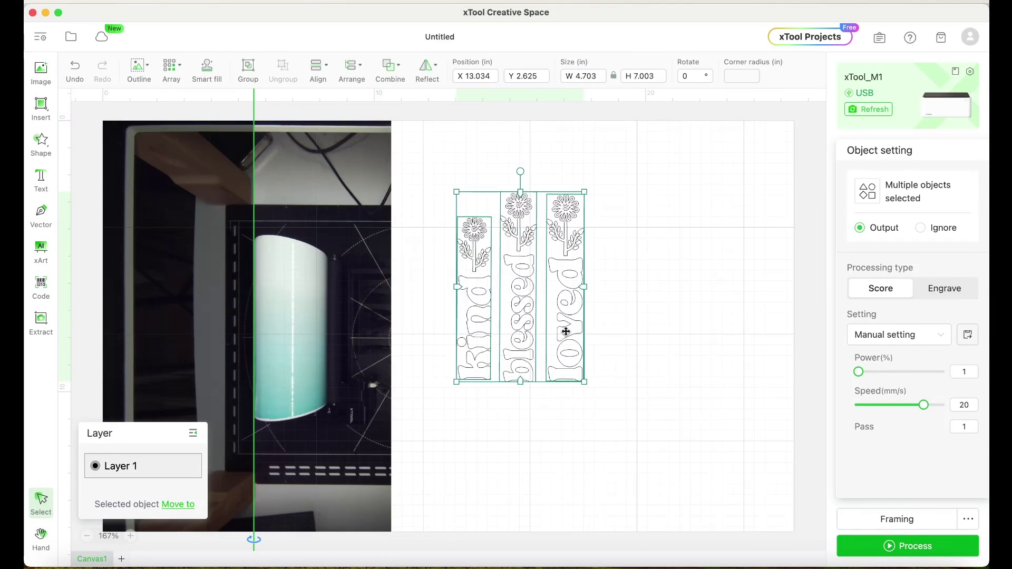
Delete the 'kind' and 'blessed' columns, leaving only the 'loved' flower column selected
{"action": "left_click", "coordinate": [645, 337]}
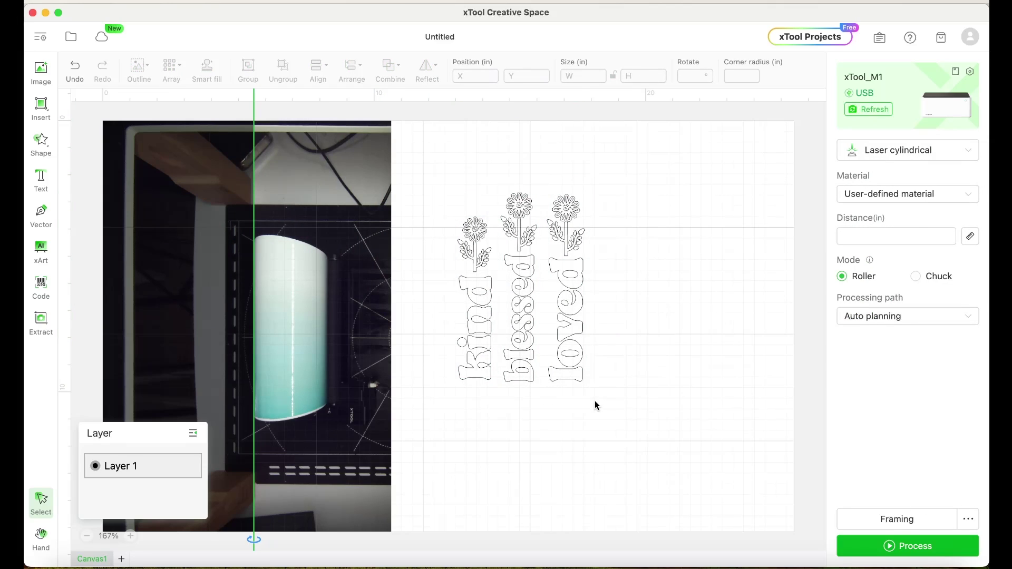
{"action": "left_click", "coordinate": [572, 301]}
{"action": "left_click_drag", "start_coordinate": [572, 300], "coordinate": [589, 300]}
{"action": "left_click_drag", "start_coordinate": [447, 174], "coordinate": [531, 379]}
{"action": "key", "text": "Delete"}
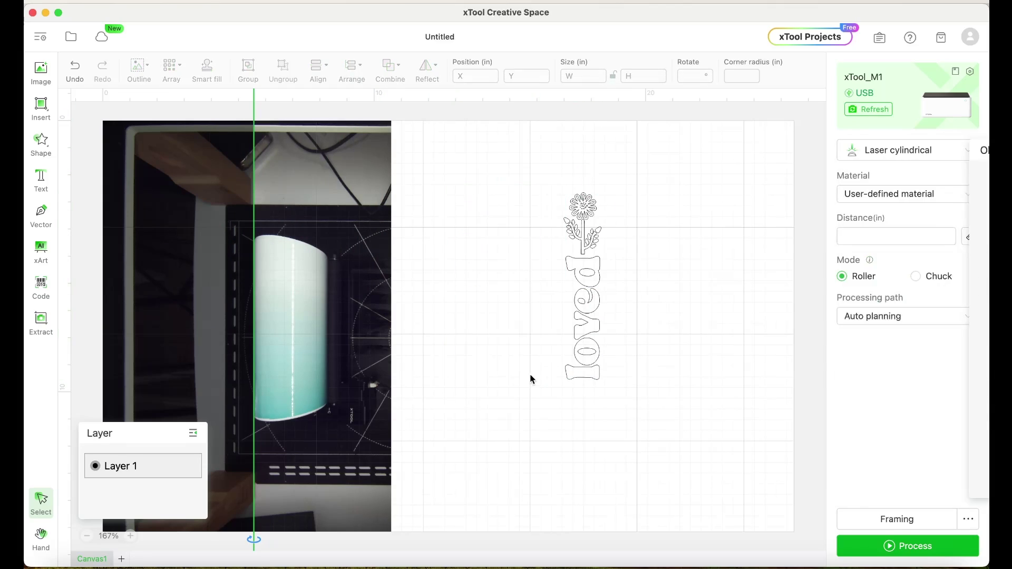
{"action": "left_click", "coordinate": [582, 322]}
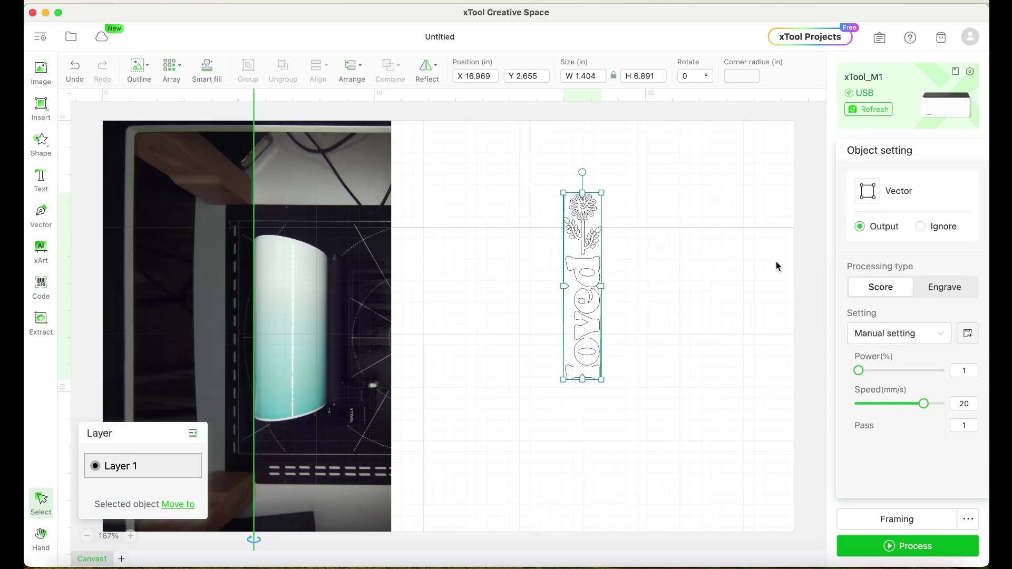
Switch the 'loved' design from Score to Engrave and move it onto the tumbler
{"action": "left_click", "coordinate": [942, 294]}
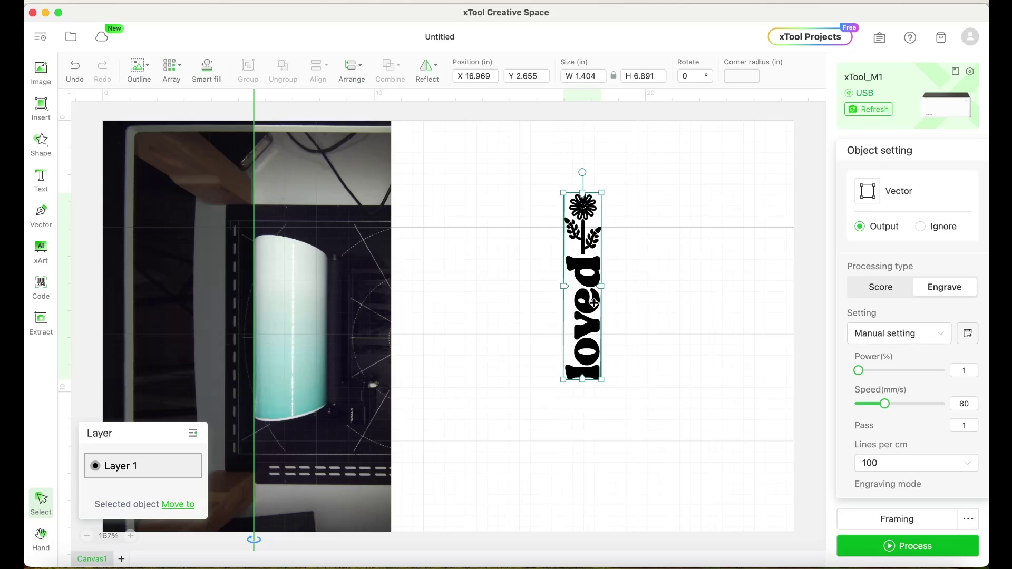
{"action": "left_click_drag", "start_coordinate": [594, 303], "coordinate": [296, 329]}
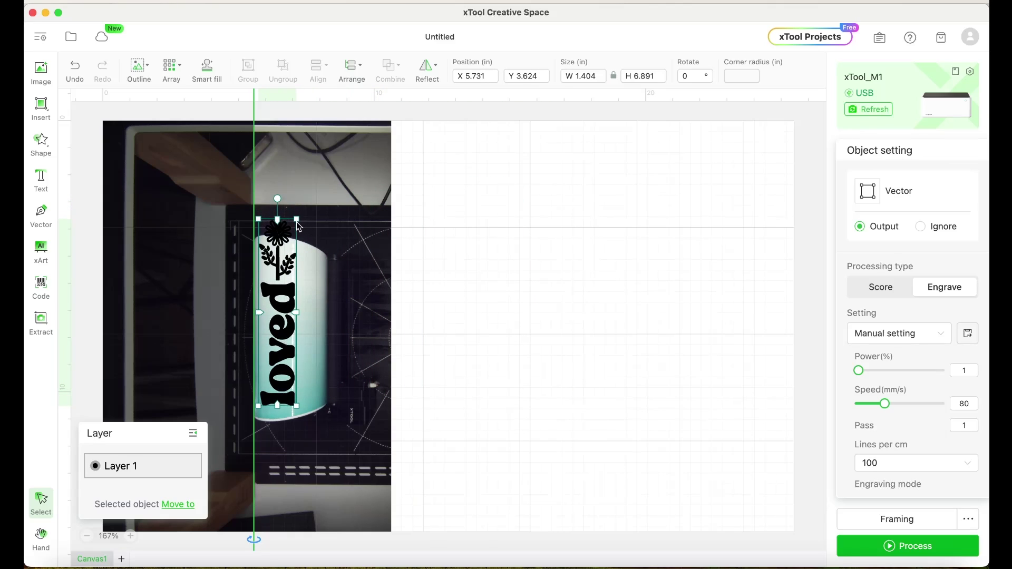
Resize the 'loved' design to 1.222 × 6 in and center it on the guide over the tumbler
{"action": "left_click_drag", "start_coordinate": [300, 218], "coordinate": [290, 249]}
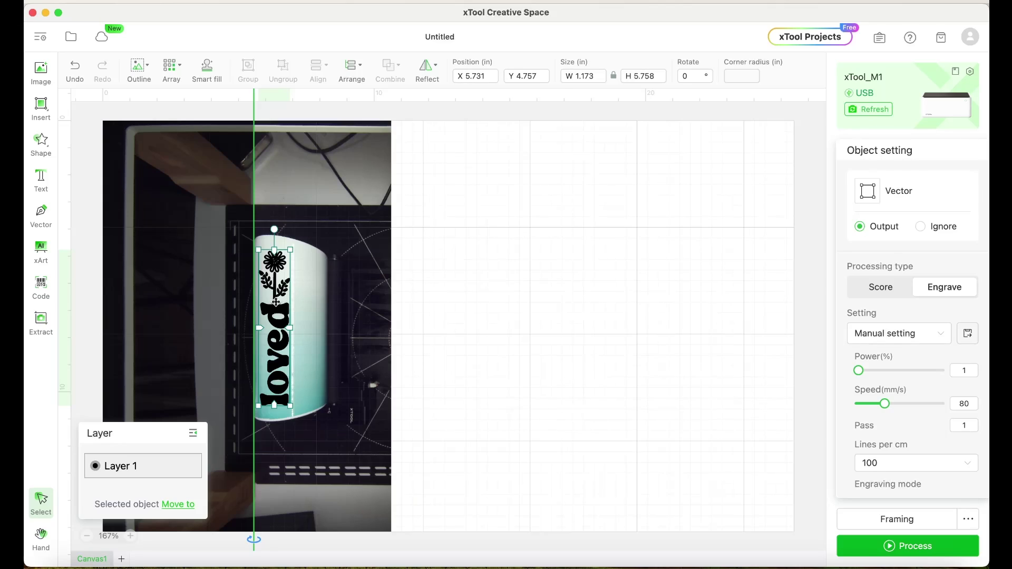
{"action": "left_click_drag", "start_coordinate": [293, 251], "coordinate": [294, 248]}
{"action": "left_click_drag", "start_coordinate": [274, 285], "coordinate": [269, 285]}
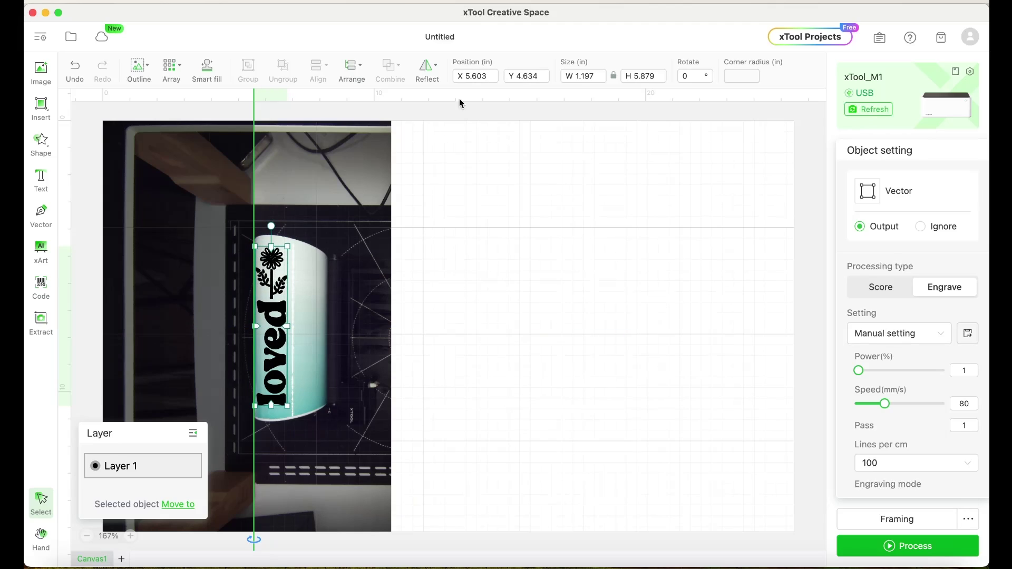
{"action": "left_click", "coordinate": [468, 77]}
{"action": "left_click", "coordinate": [281, 295]}
{"action": "left_click_drag", "start_coordinate": [288, 246], "coordinate": [289, 244]}
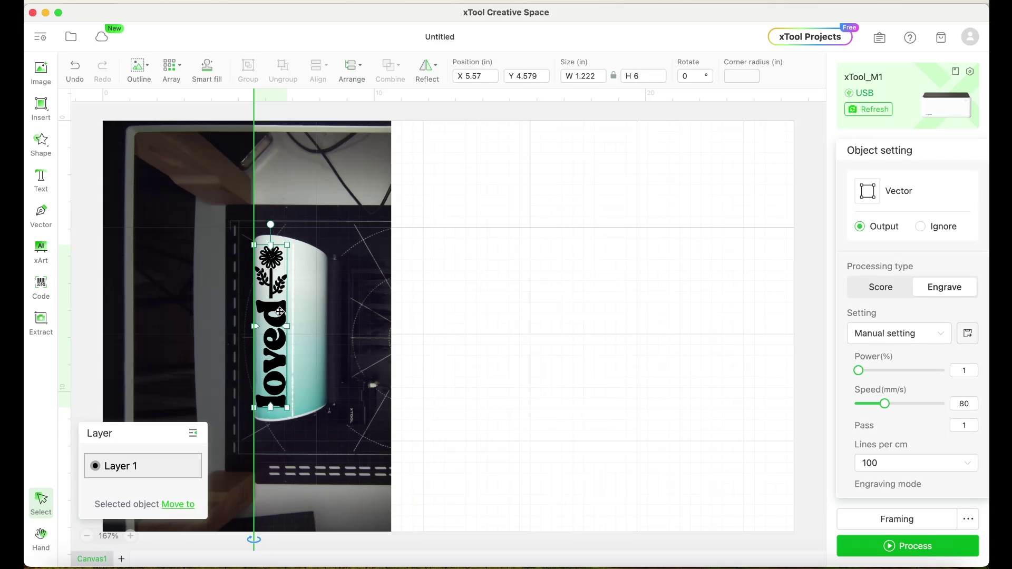
{"action": "left_click_drag", "start_coordinate": [280, 312], "coordinate": [281, 311]}
{"action": "left_click", "coordinate": [481, 326]}
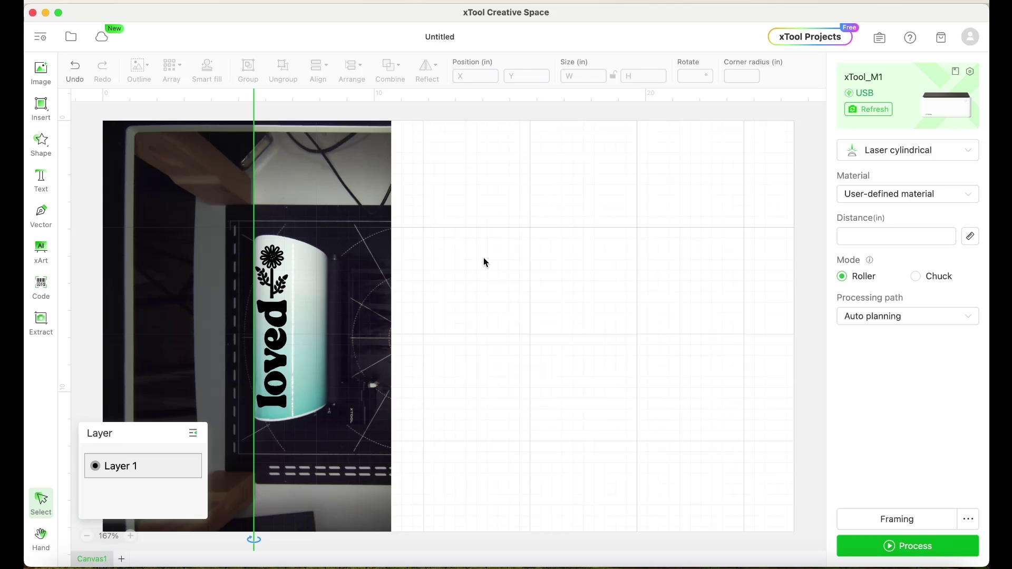
Run Auto-measure to measure the distance to the tumbler
{"action": "left_click", "coordinate": [973, 241]}
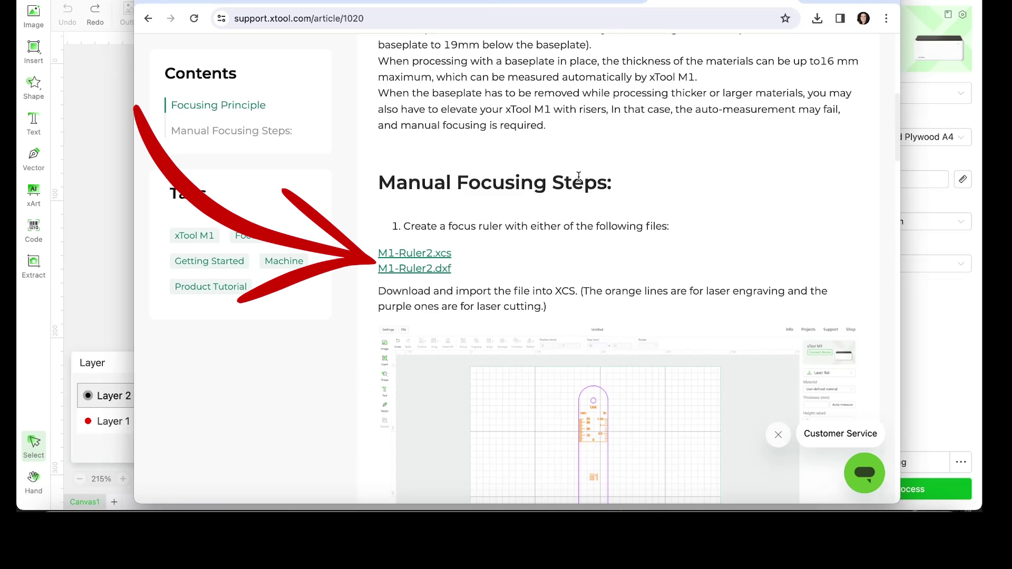
Scroll through xTool's manual focusing article, from the focus ruler files to entering the ruler reading
{"action": "scroll", "coordinate": [654, 268], "scroll_direction": "up", "scroll_amount": 1}
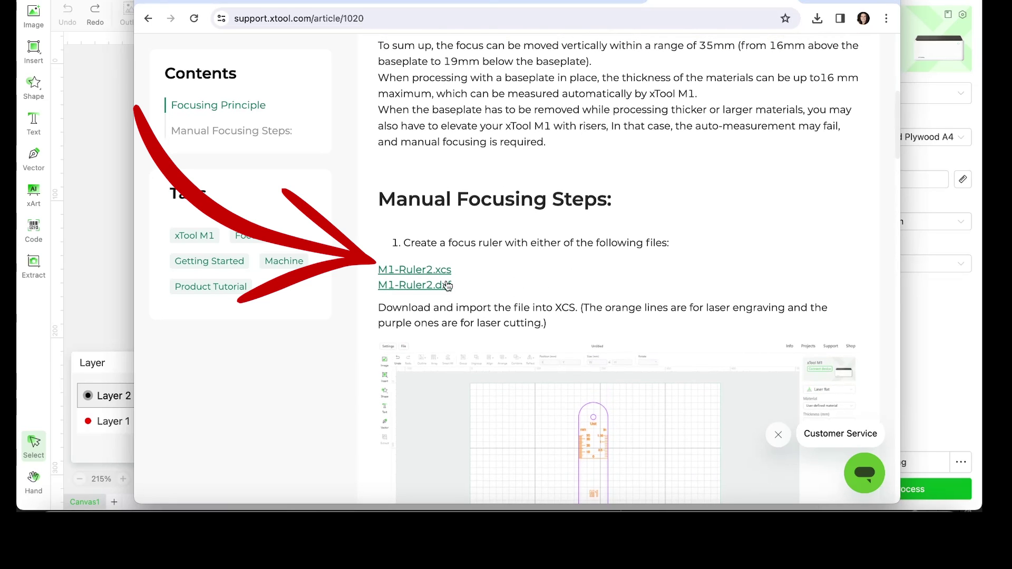
{"action": "scroll", "coordinate": [448, 285], "scroll_direction": "down", "scroll_amount": 5}
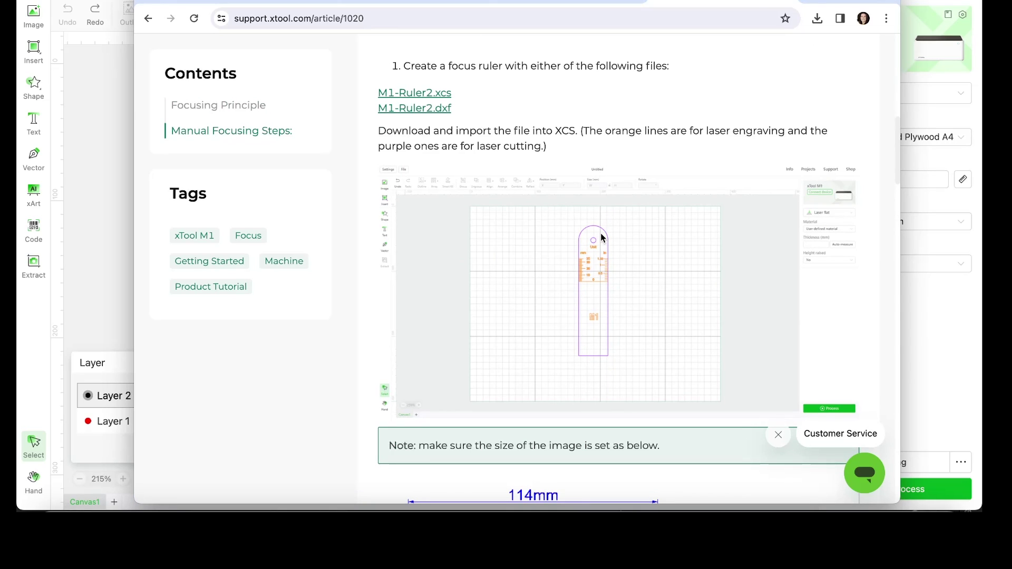
{"action": "scroll", "coordinate": [681, 268], "scroll_direction": "down", "scroll_amount": 1}
{"action": "scroll", "coordinate": [681, 264], "scroll_direction": "down", "scroll_amount": 3}
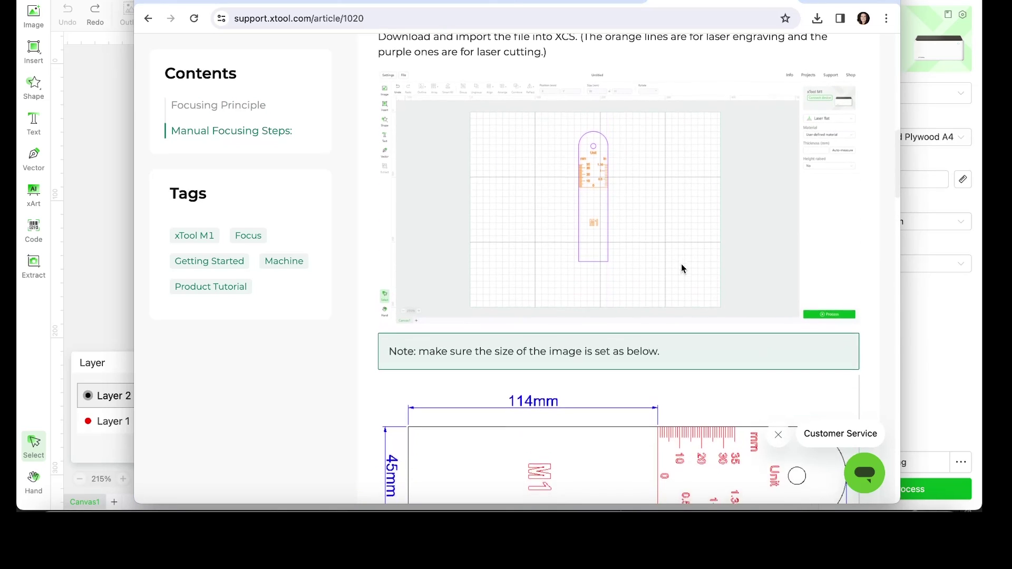
{"action": "scroll", "coordinate": [635, 240], "scroll_direction": "down", "scroll_amount": 5}
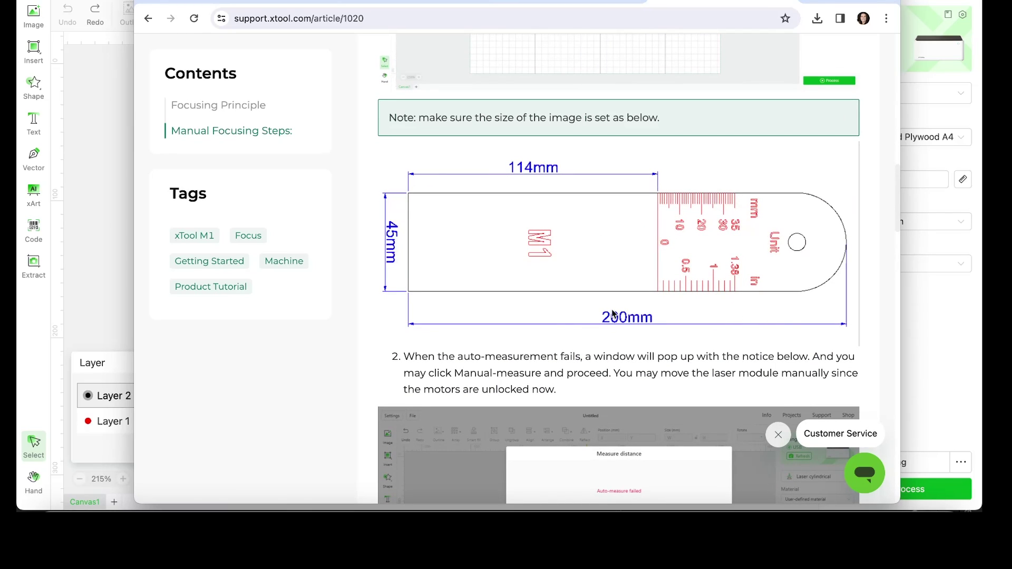
{"action": "scroll", "coordinate": [748, 265], "scroll_direction": "up", "scroll_amount": 5}
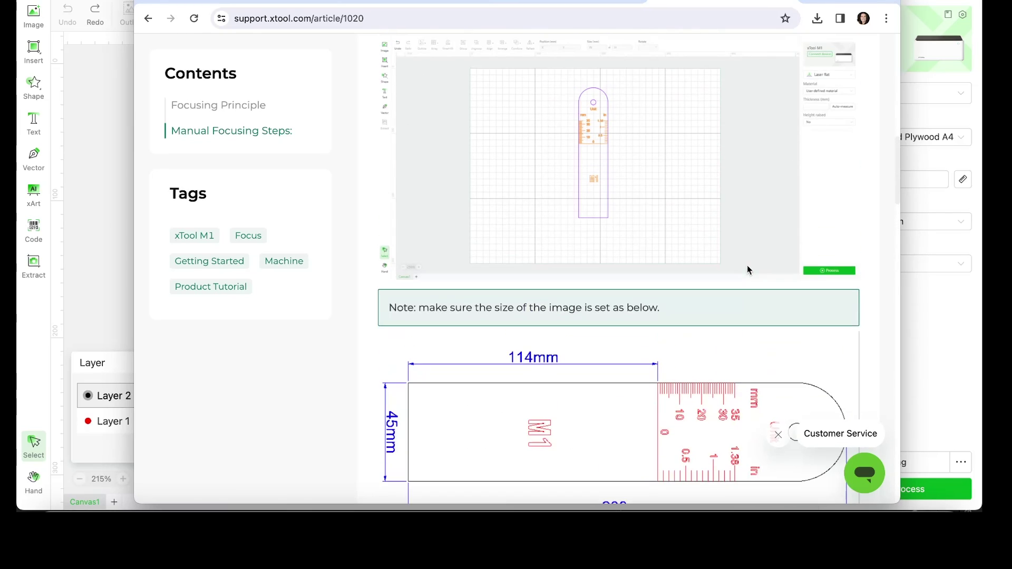
{"action": "scroll", "coordinate": [748, 264], "scroll_direction": "down", "scroll_amount": 8}
{"action": "scroll", "coordinate": [748, 269], "scroll_direction": "down", "scroll_amount": 3}
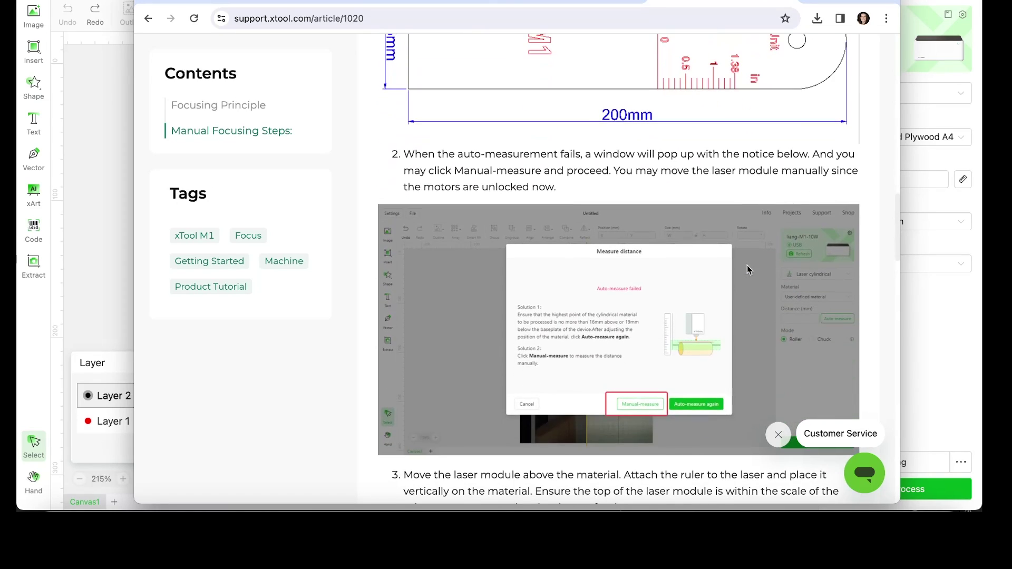
{"action": "scroll", "coordinate": [748, 268], "scroll_direction": "down", "scroll_amount": 10}
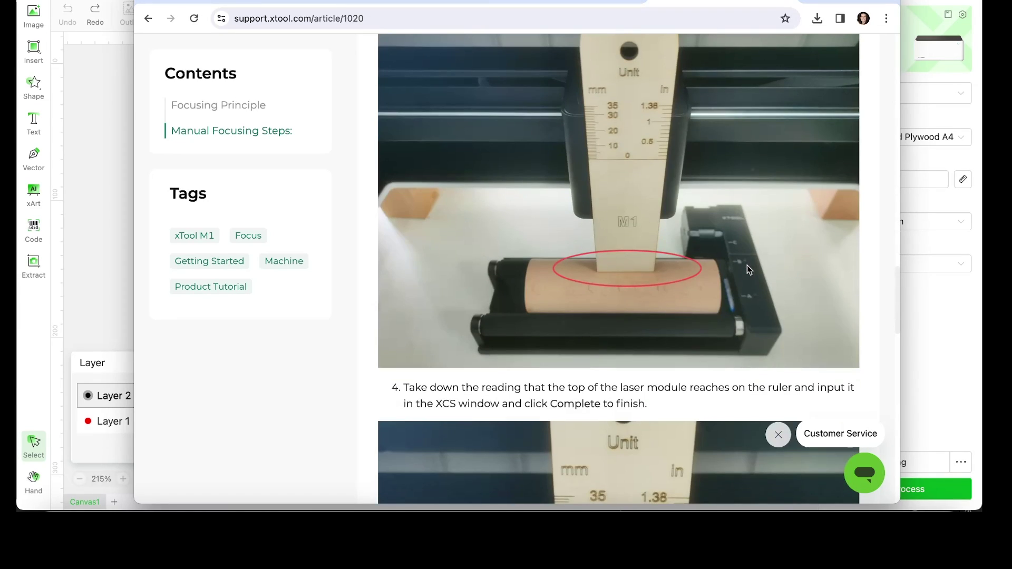
{"action": "scroll", "coordinate": [747, 268], "scroll_direction": "up", "scroll_amount": 6}
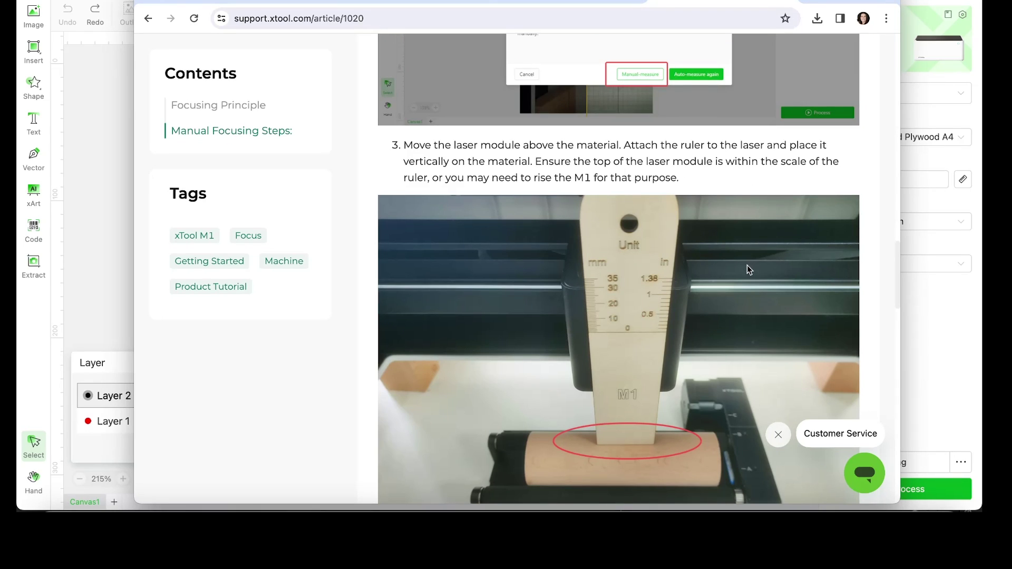
{"action": "scroll", "coordinate": [748, 265], "scroll_direction": "down", "scroll_amount": 6}
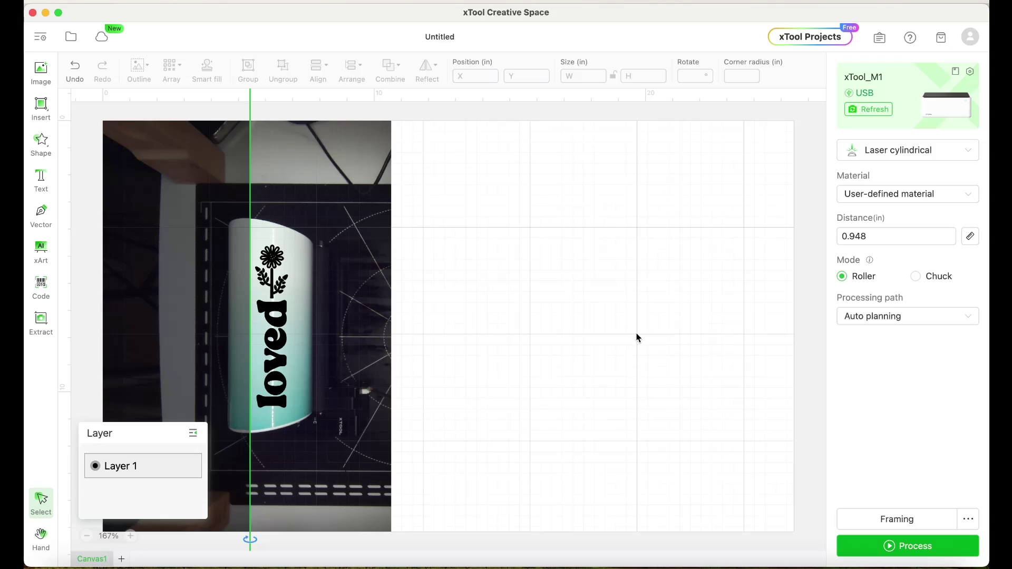
Shift the guide line and the 'loved' design left to line up on the tumbler, then reselect it
{"action": "left_click_drag", "start_coordinate": [251, 199], "coordinate": [227, 200]}
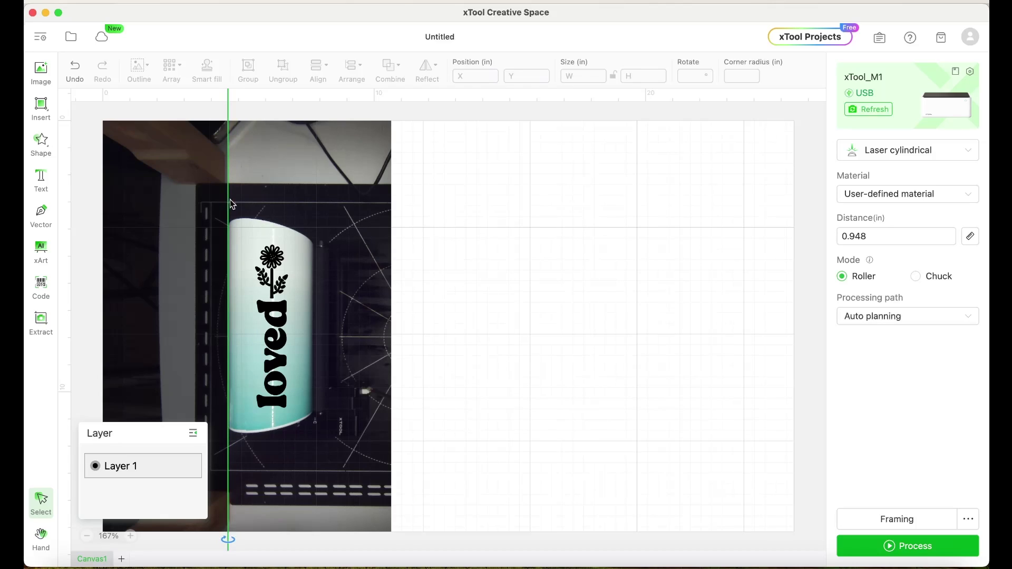
{"action": "left_click", "coordinate": [272, 344]}
{"action": "left_click_drag", "start_coordinate": [272, 344], "coordinate": [253, 345]}
{"action": "left_click", "coordinate": [559, 179]}
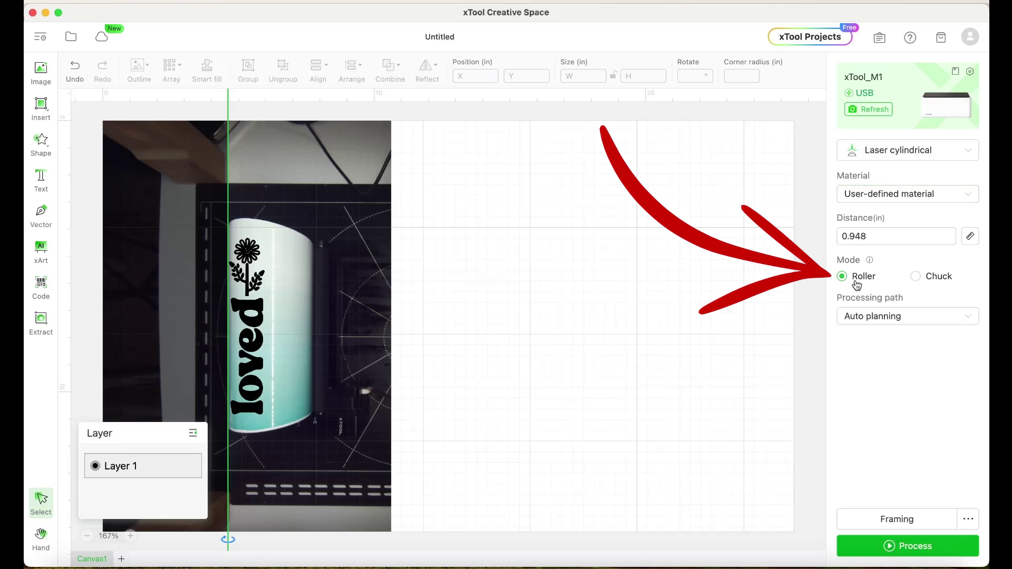
{"action": "mouse_move", "coordinate": [863, 269]}
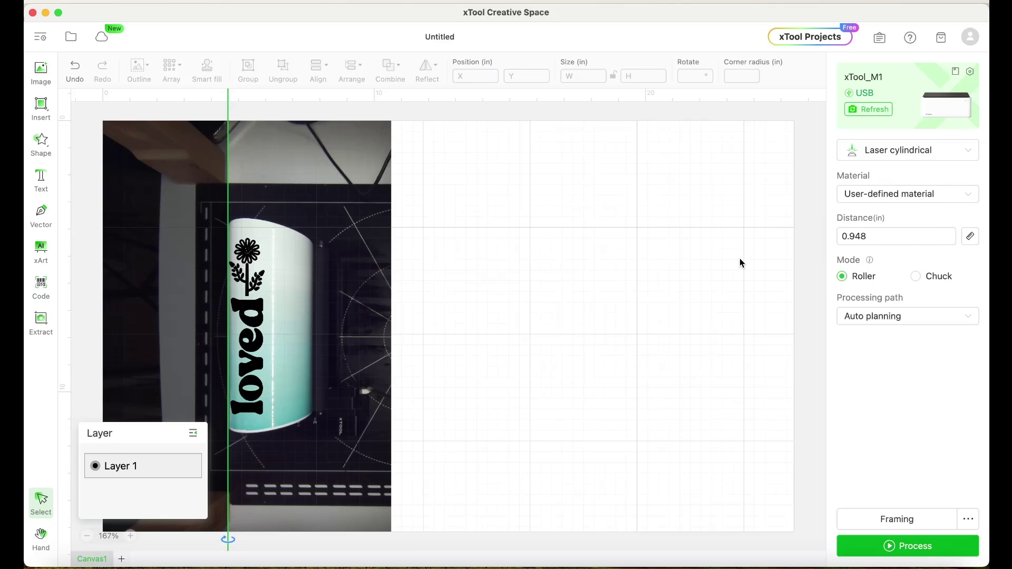
{"action": "left_click", "coordinate": [258, 305]}
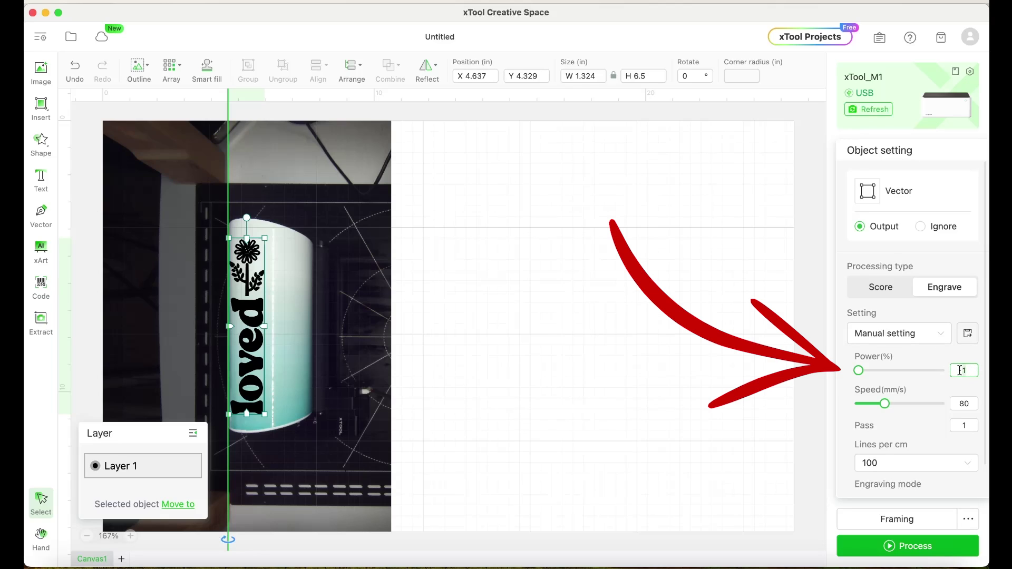
Set the design's power to 100% and speed to 30 mm/s, then start framing
{"action": "type", "text": "00"}
{"action": "double_click", "coordinate": [964, 404]}
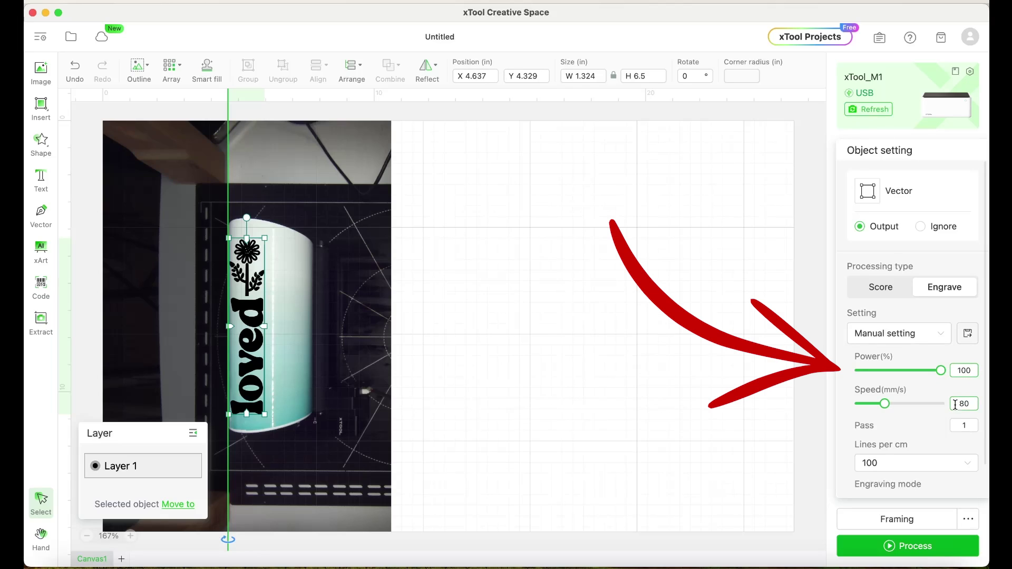
{"action": "type", "text": "30"}
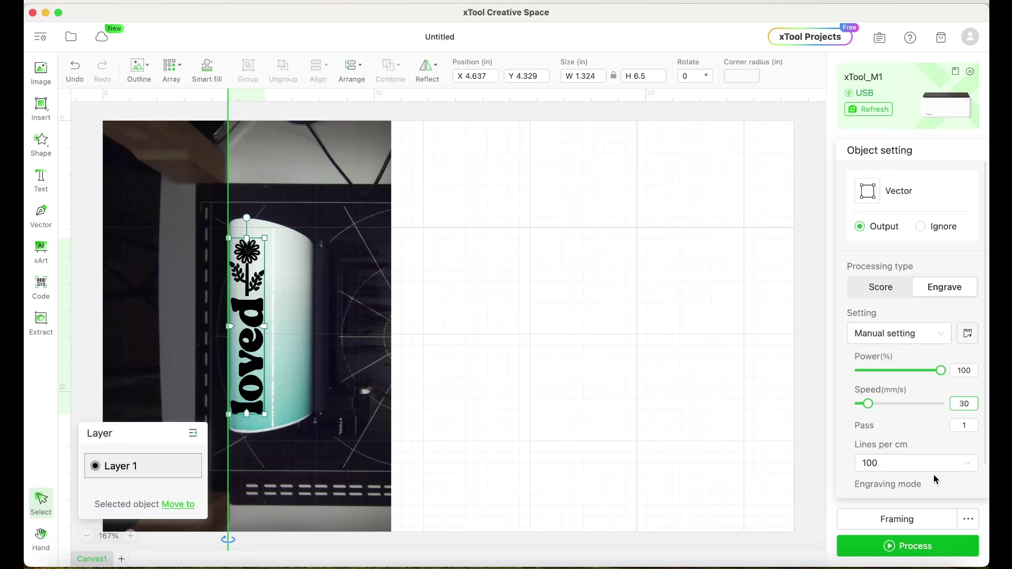
{"action": "left_click", "coordinate": [924, 522]}
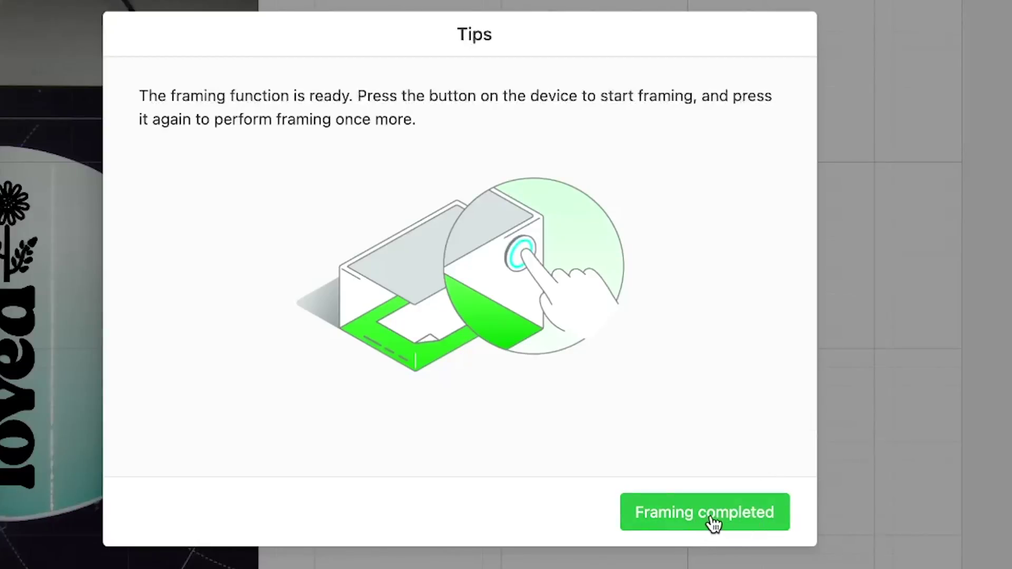
Finish framing, preview the 27-minute engraving job, and start it on the tumbler
{"action": "left_click", "coordinate": [704, 520]}
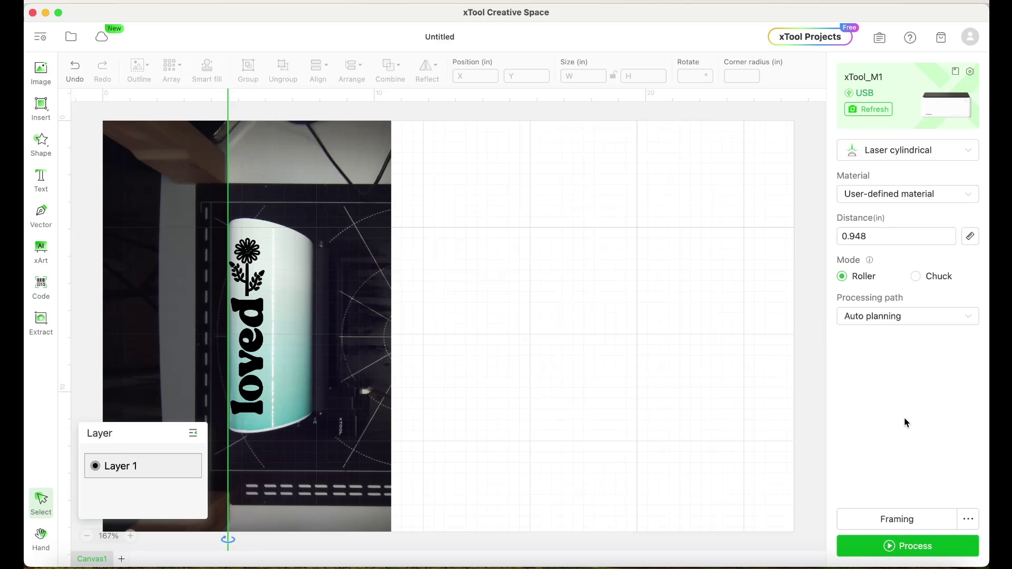
{"action": "left_click", "coordinate": [932, 535]}
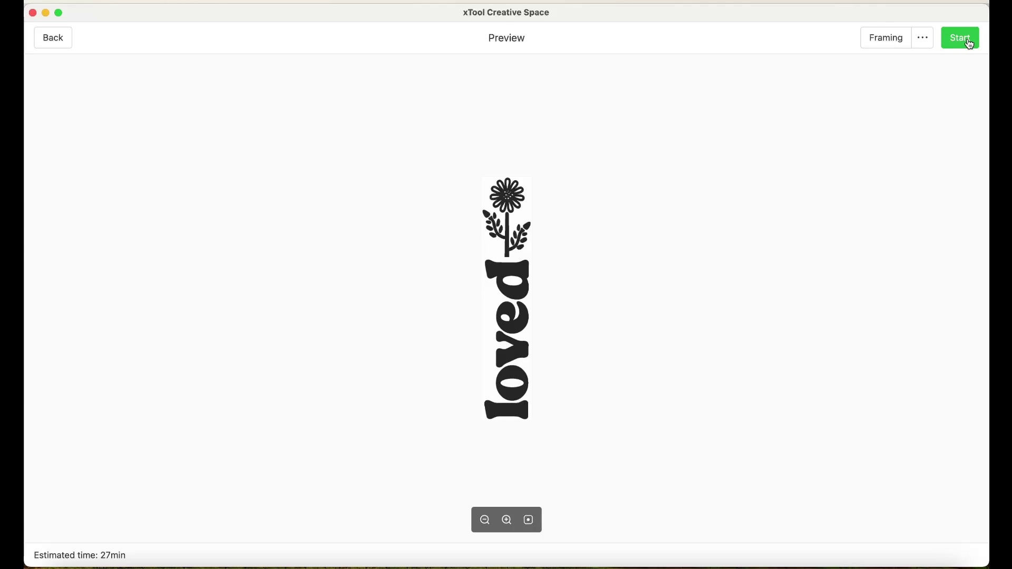
{"action": "left_click", "coordinate": [972, 45]}
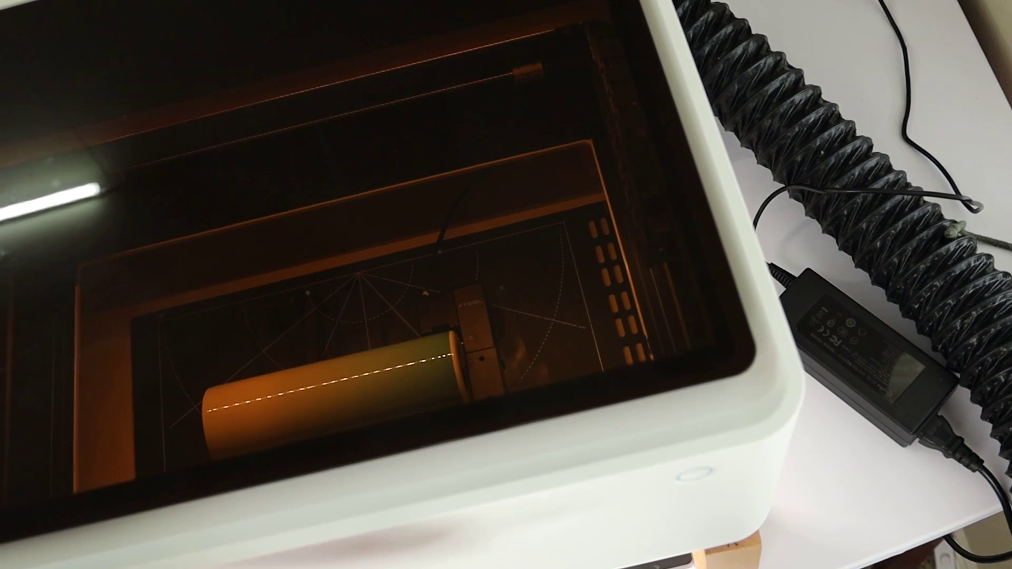